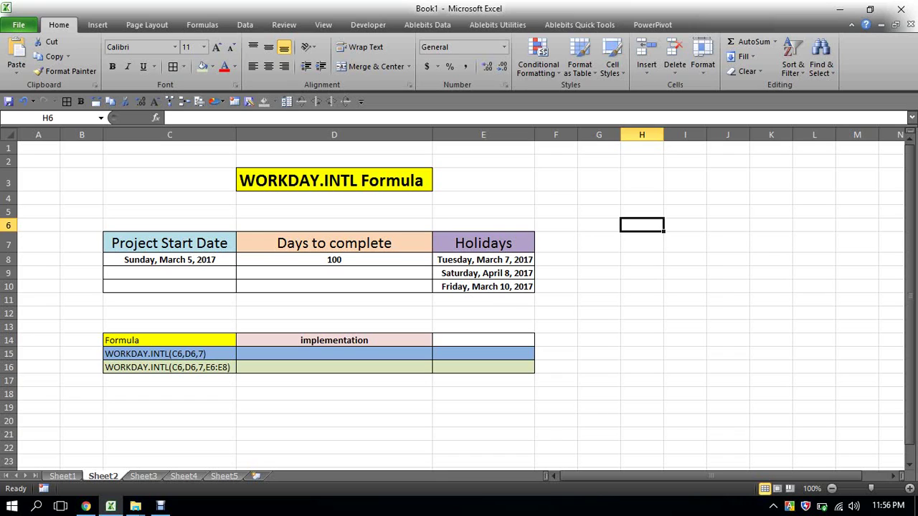
Enter =WORKDAY.INTL(C8,D8,7) in D15 for 100 workdays with Friday–Saturday weekends.
click(430, 355)
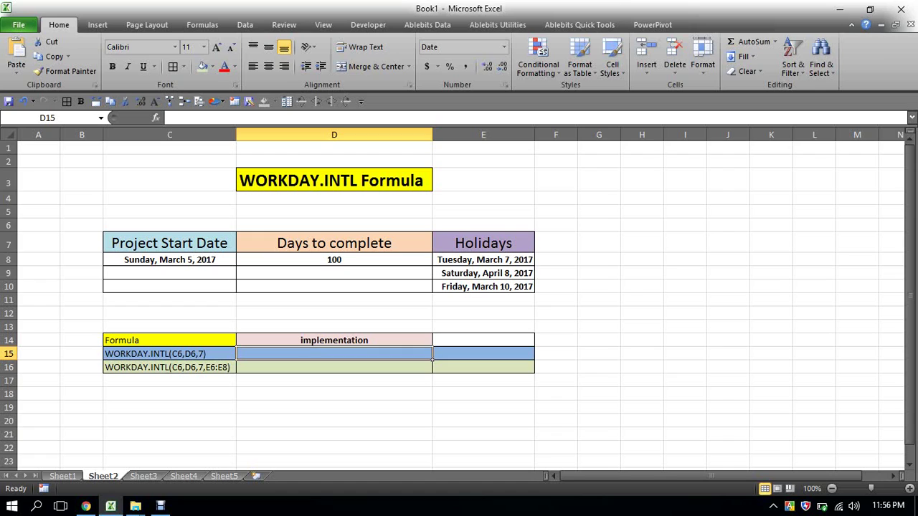
text(=)
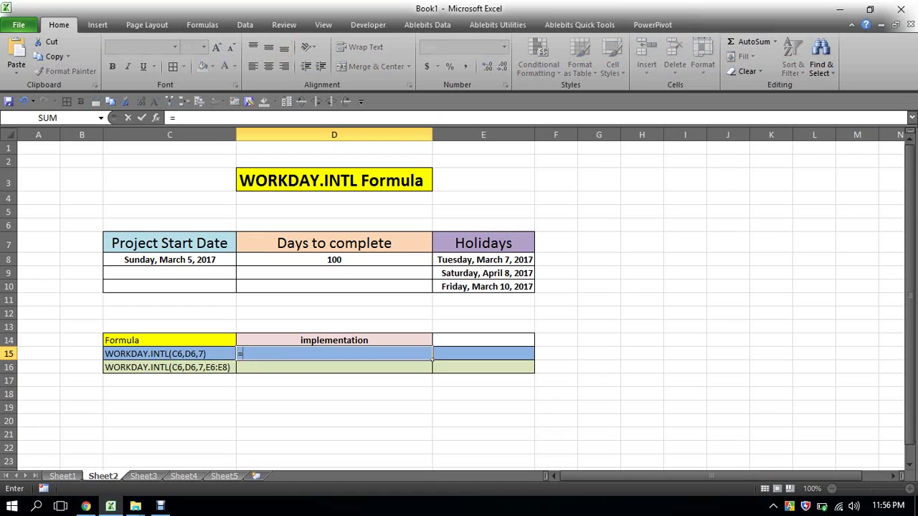
text(wor)
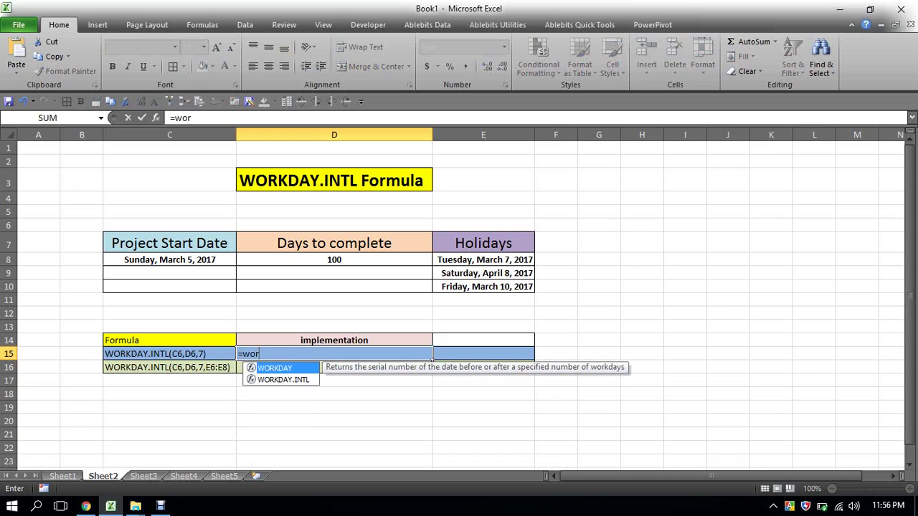
key(Tab)
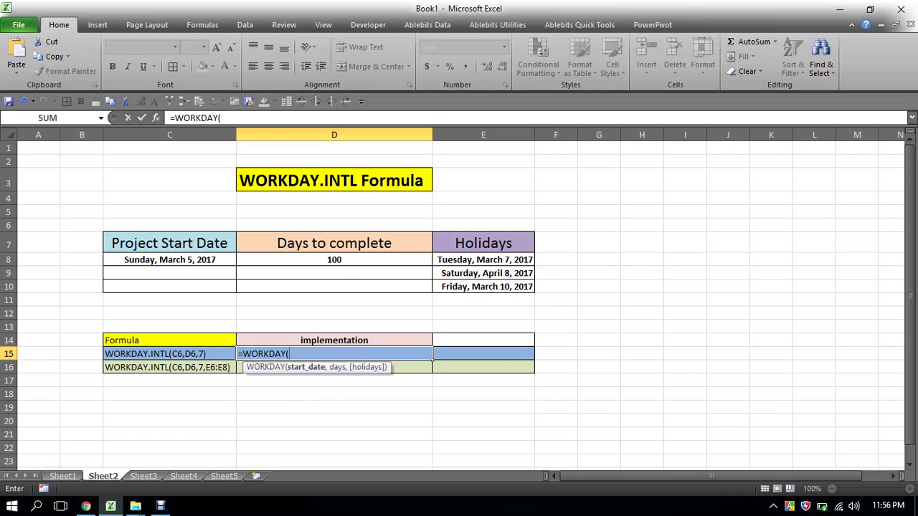
key(BackSpace)
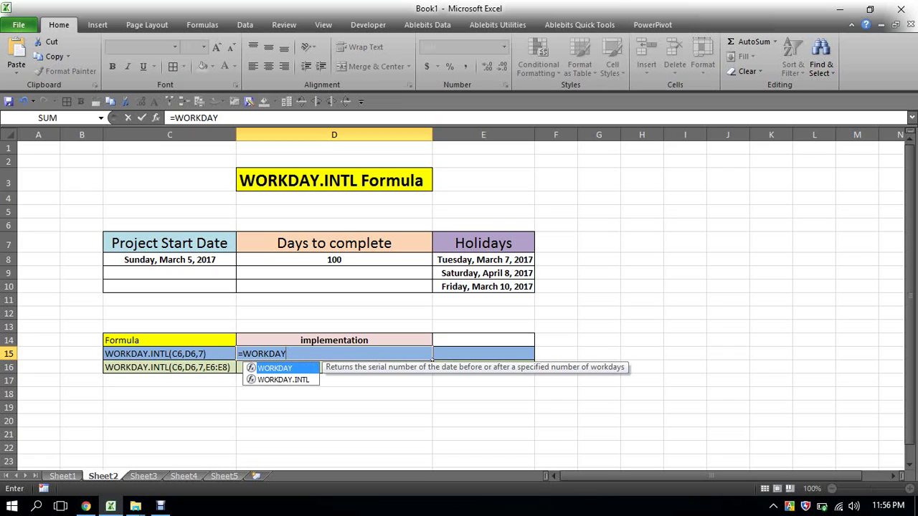
key(Down)
key(Tab)
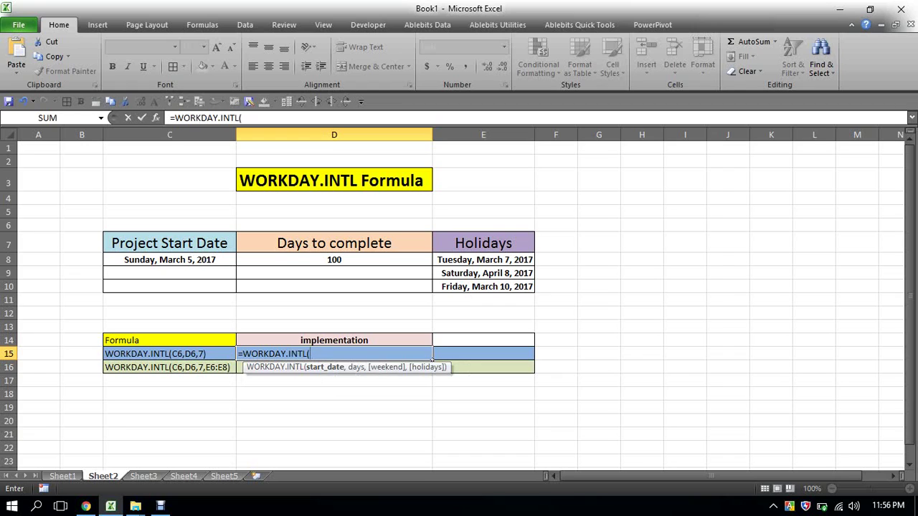
click(169, 260)
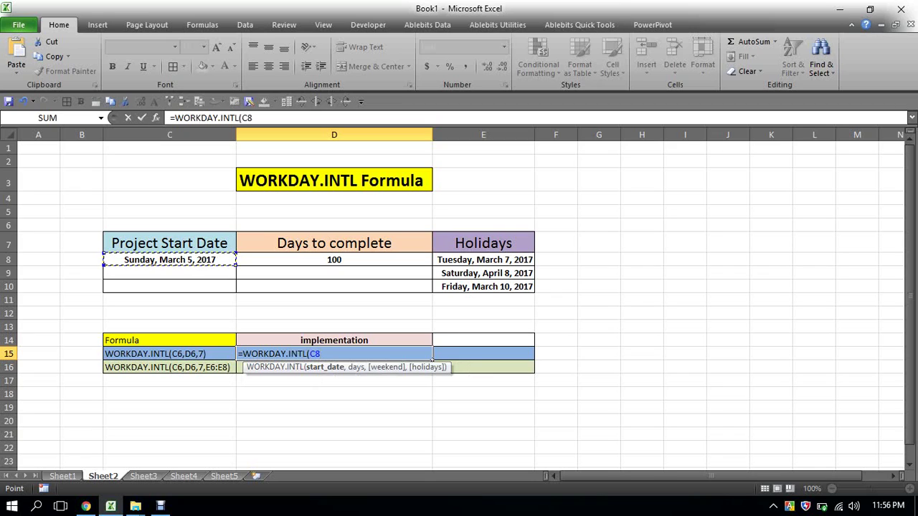
text(,)
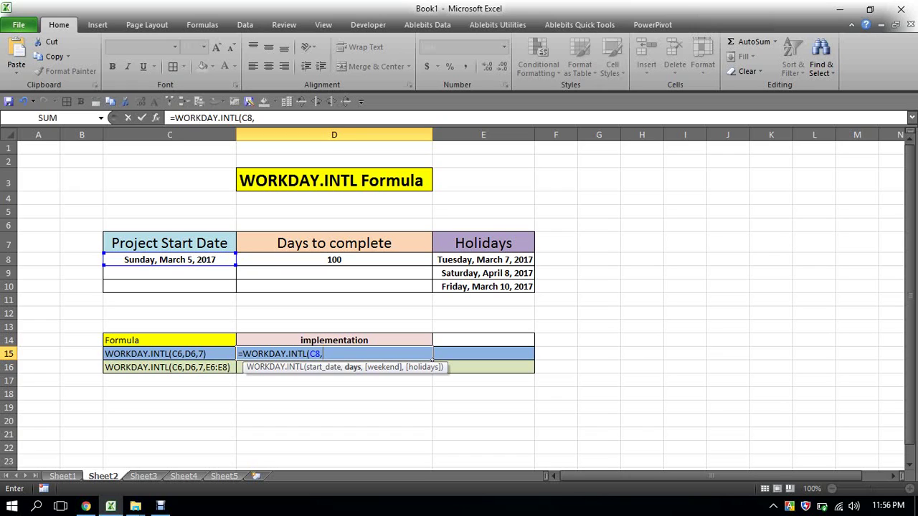
click(334, 259)
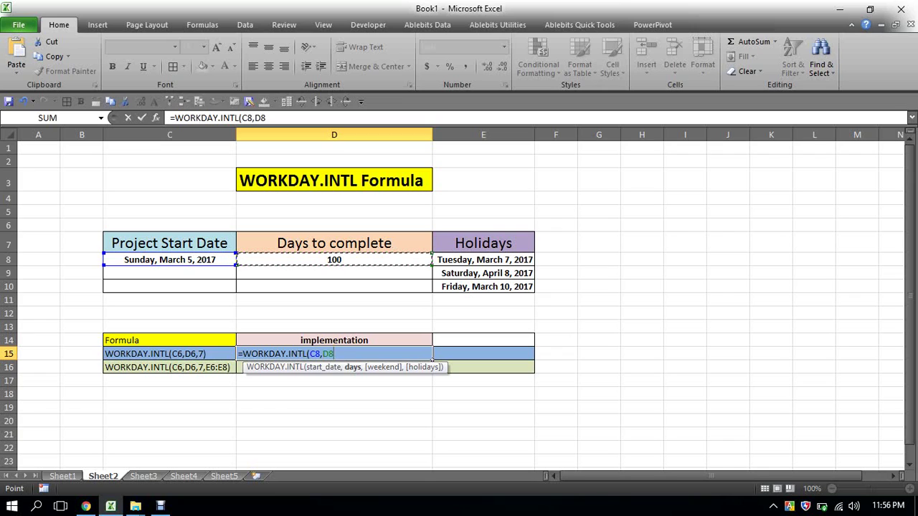
text(,)
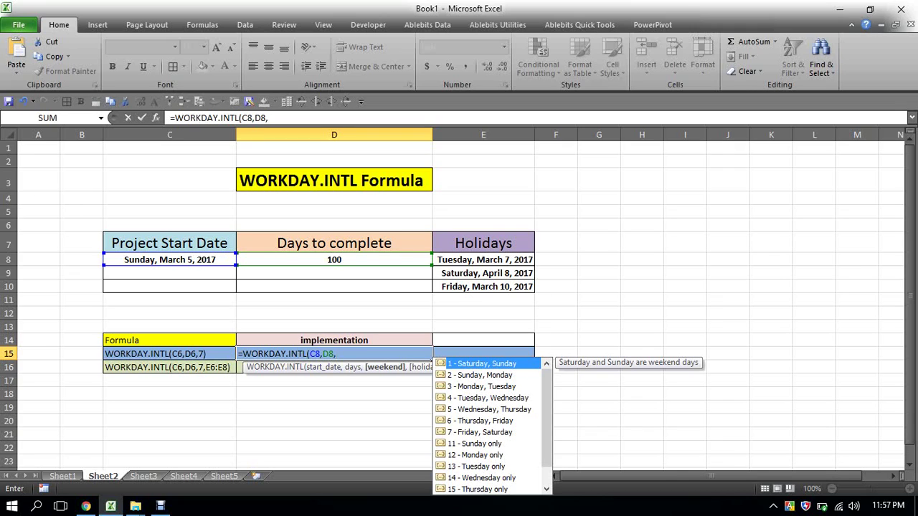
text(7)
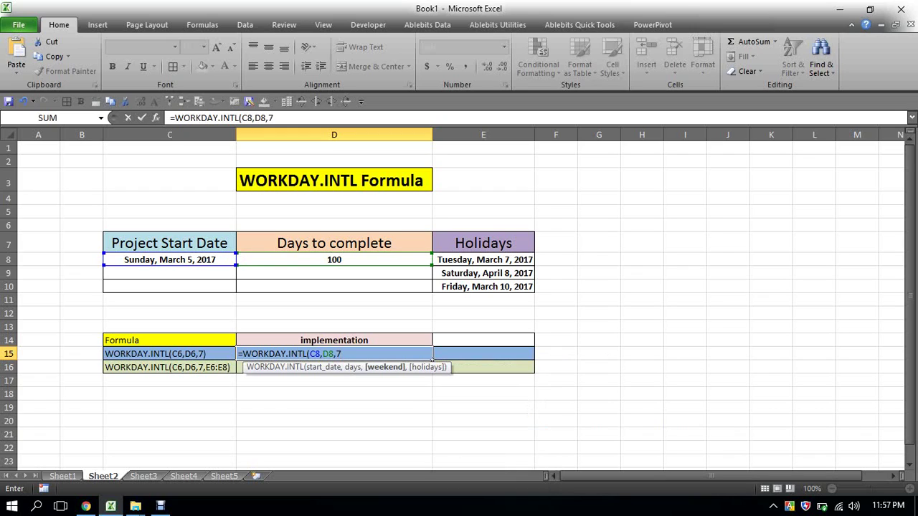
text())
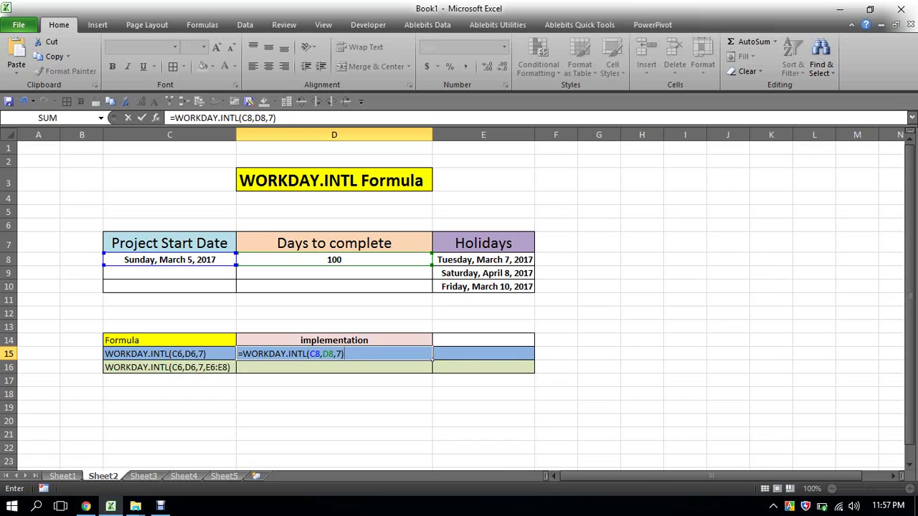
key(Return)
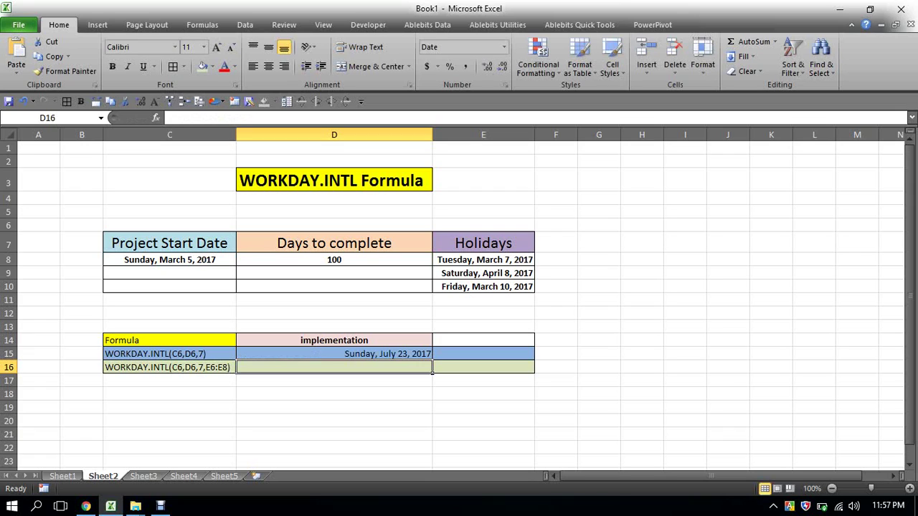
Start D16's formula as =WORKDAY.INTL with the start date C8.
click(334, 353)
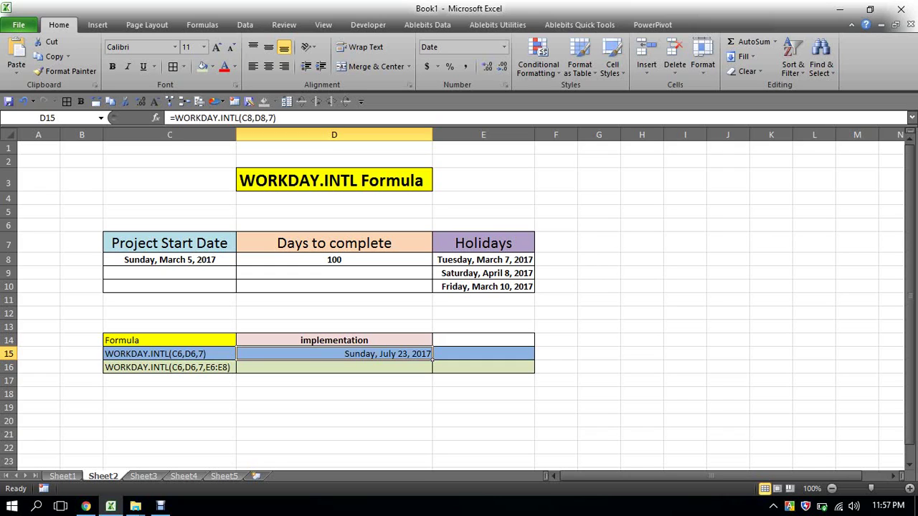
click(430, 369)
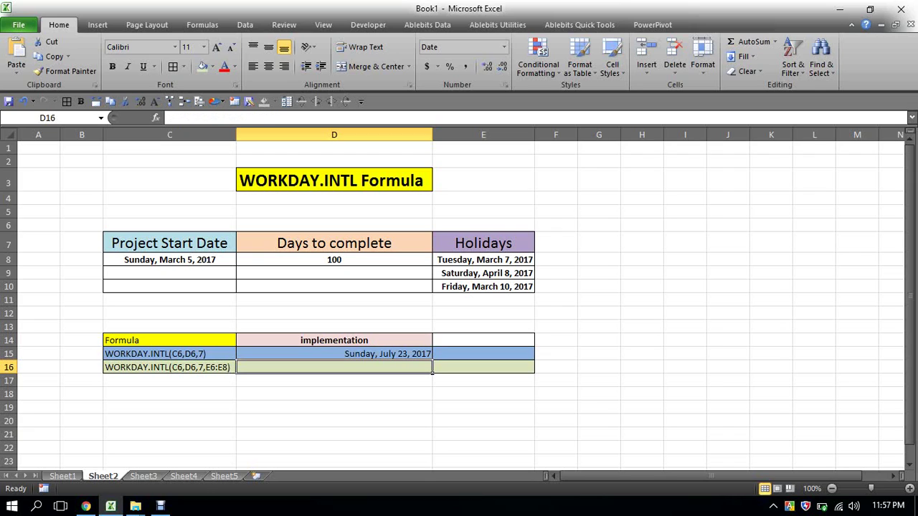
text(=)
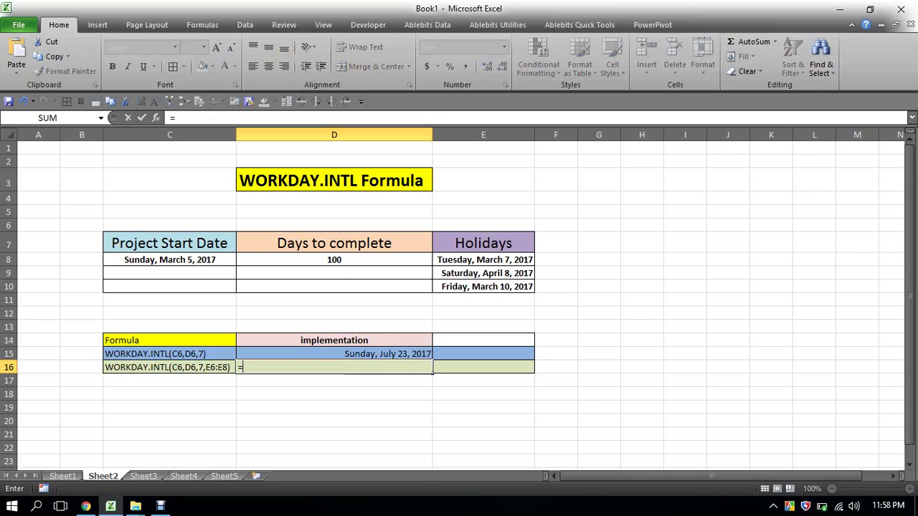
text(wor)
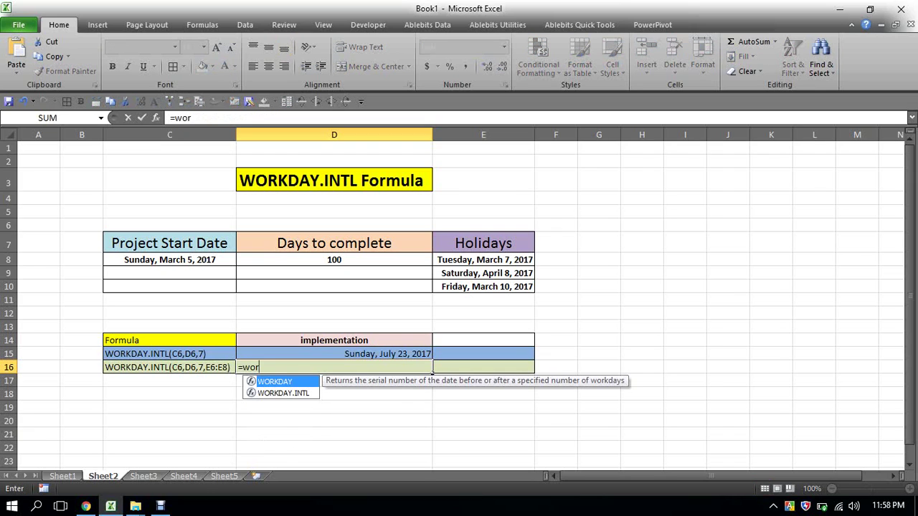
text(k)
key(Down)
key(Tab)
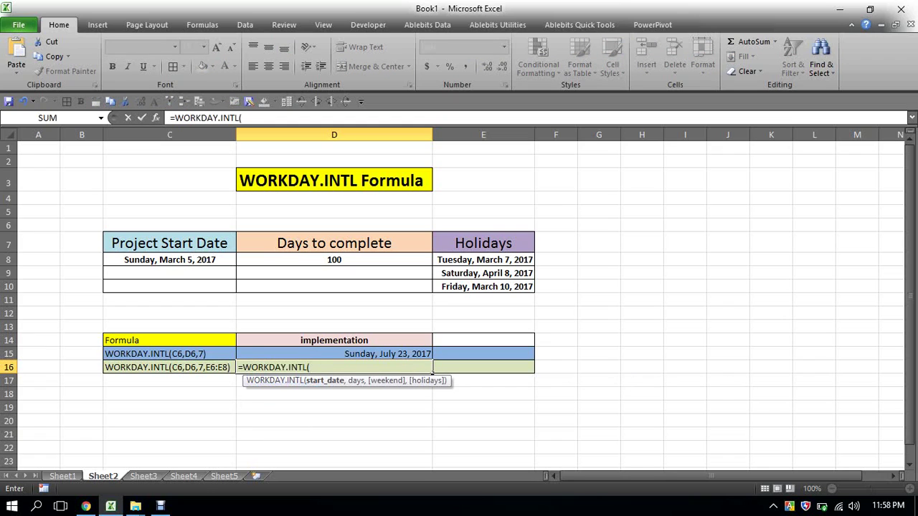
key(Left)
key(Up)
key(Up)
key(Up)
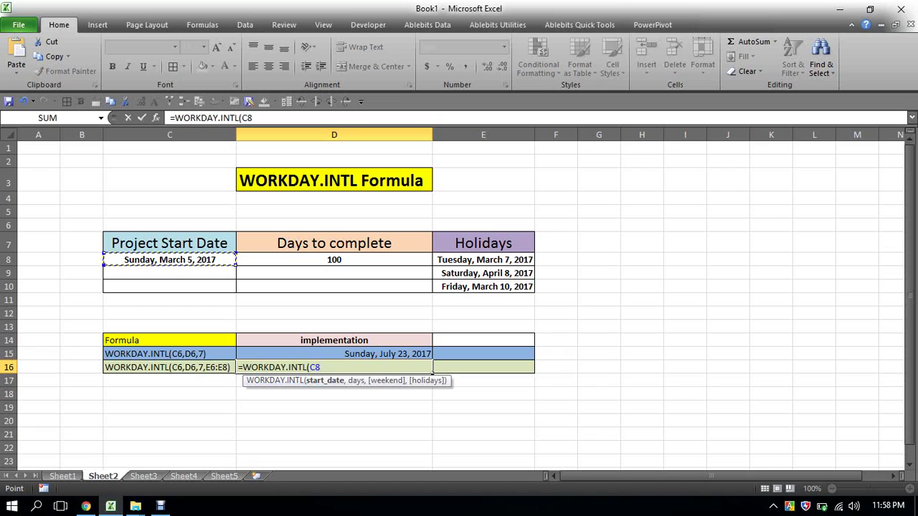
Complete D16's arguments with duration D8, weekend code 7 and holidays E8:E10.
text(,)
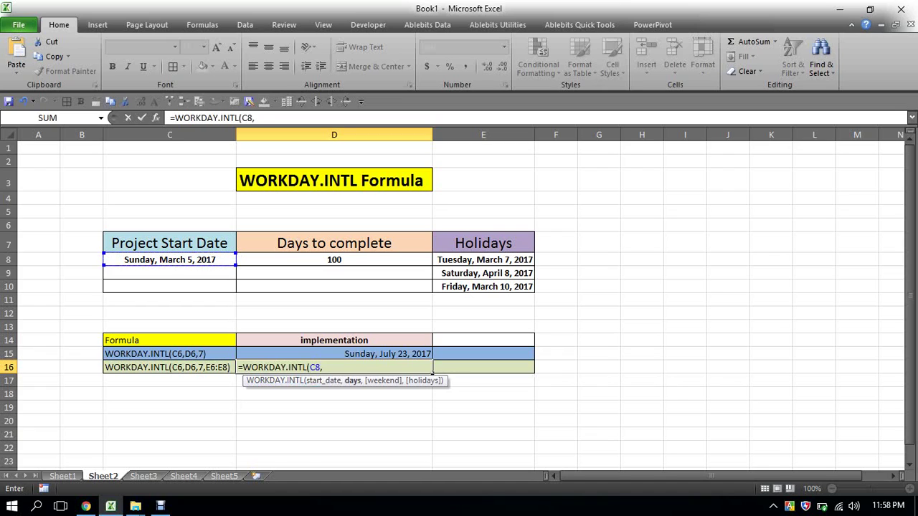
key(Up)
key(Up)
key(Up)
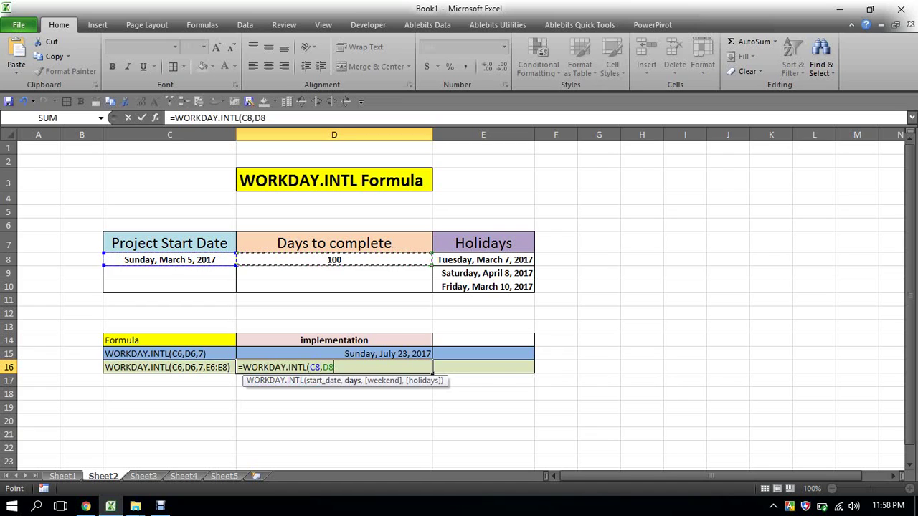
text(,)
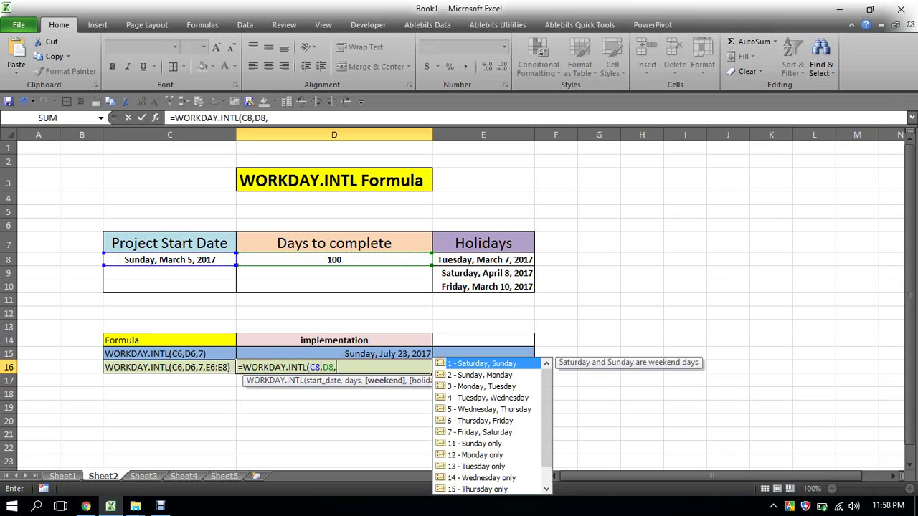
text(7)
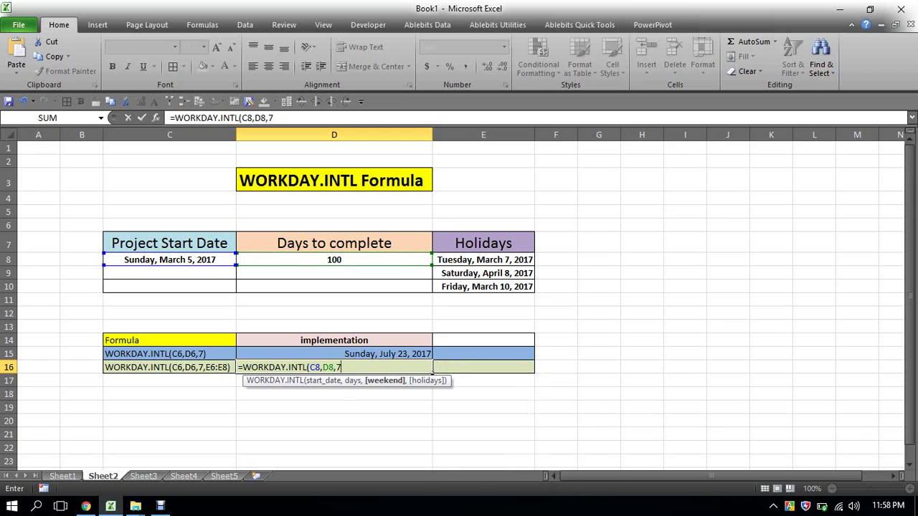
text(,)
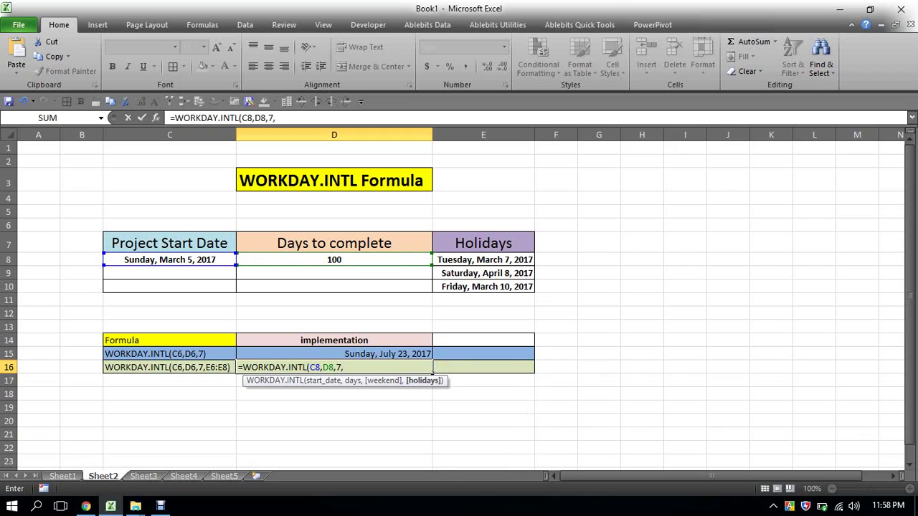
drag(483, 259, 502, 287)
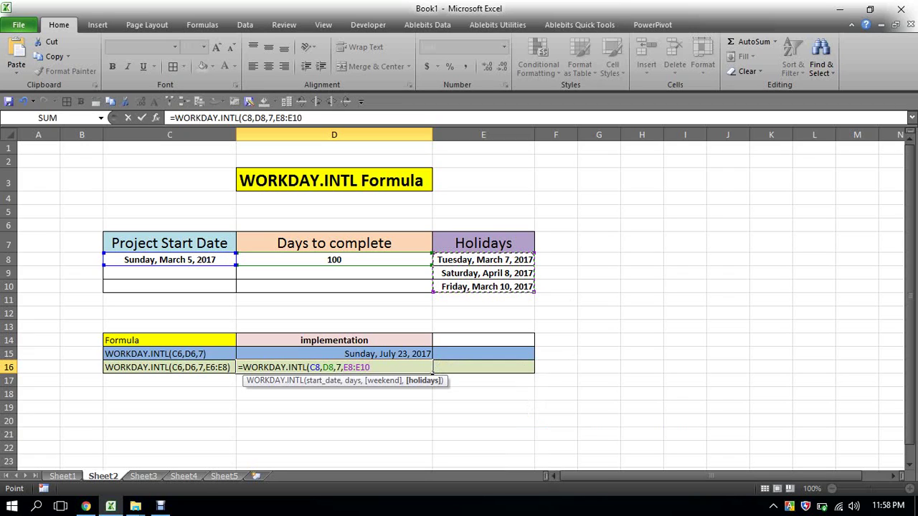
text())
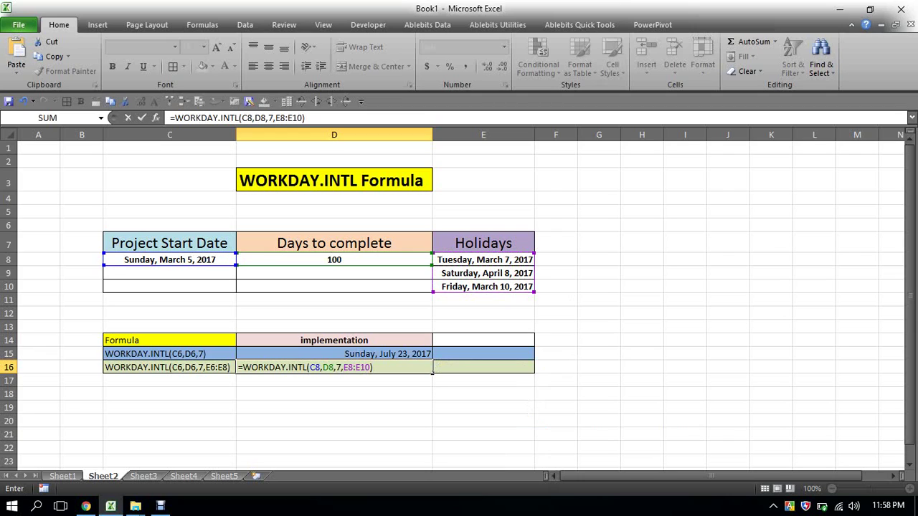
key(Return)
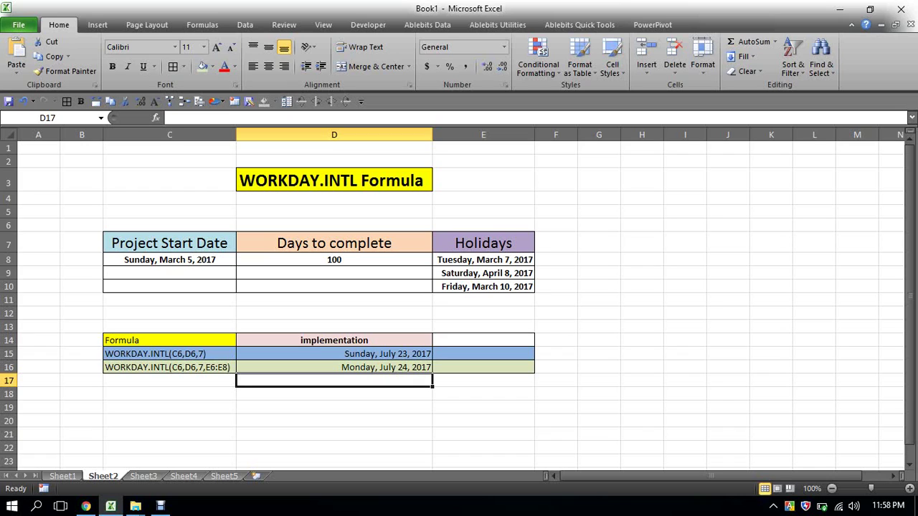
Fill result cell D15 with orange.
click(334, 354)
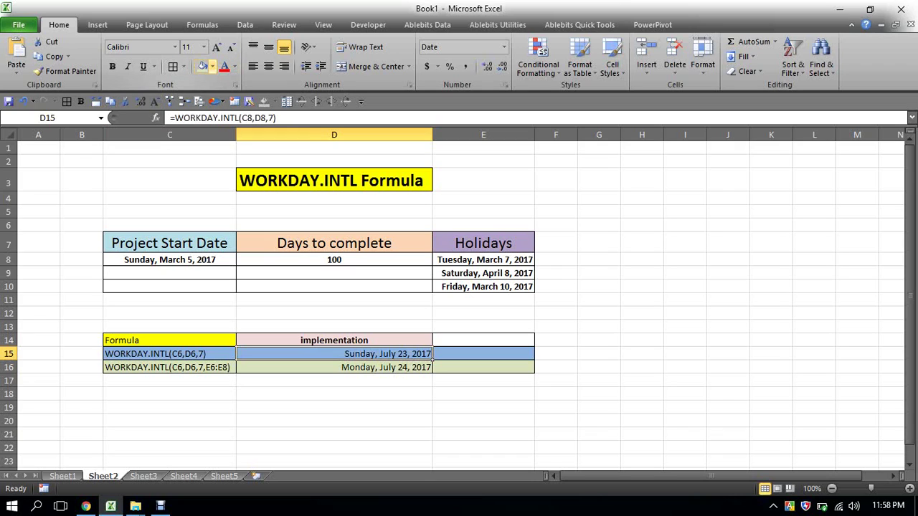
click(212, 67)
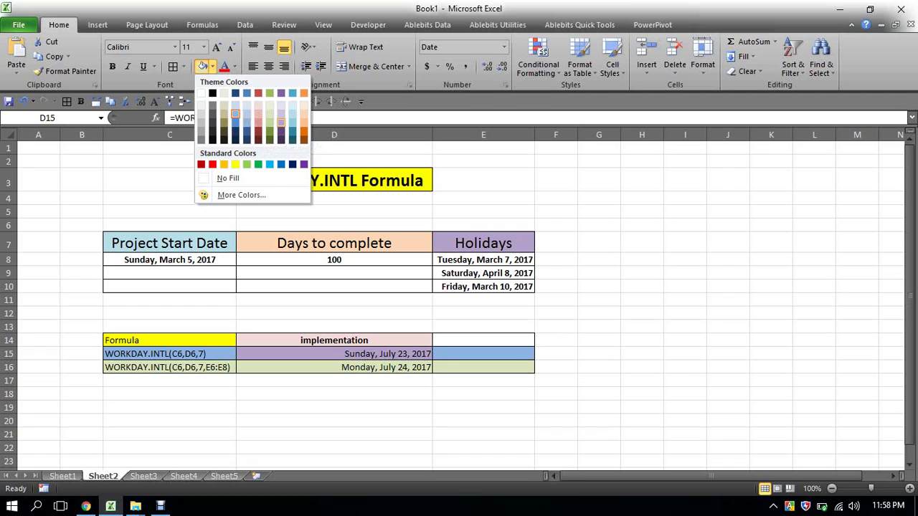
click(304, 132)
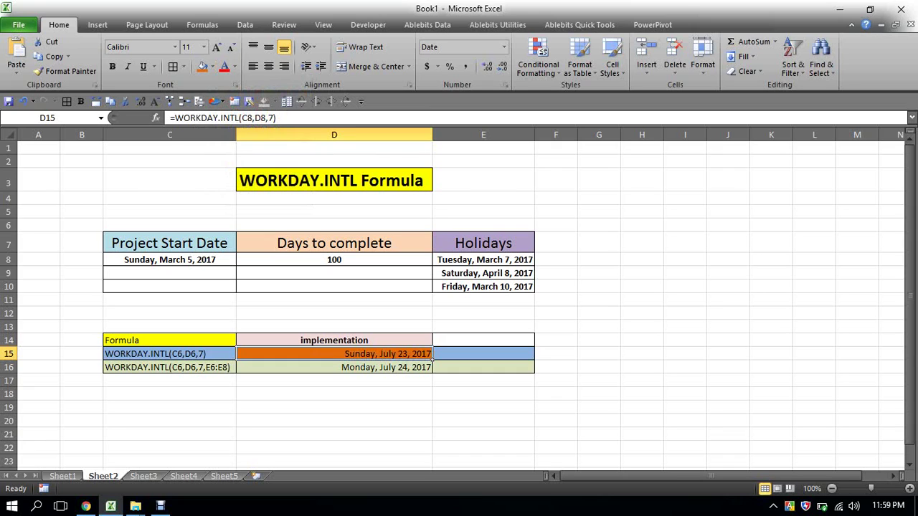
Fill result cell D16 with lavender.
click(430, 369)
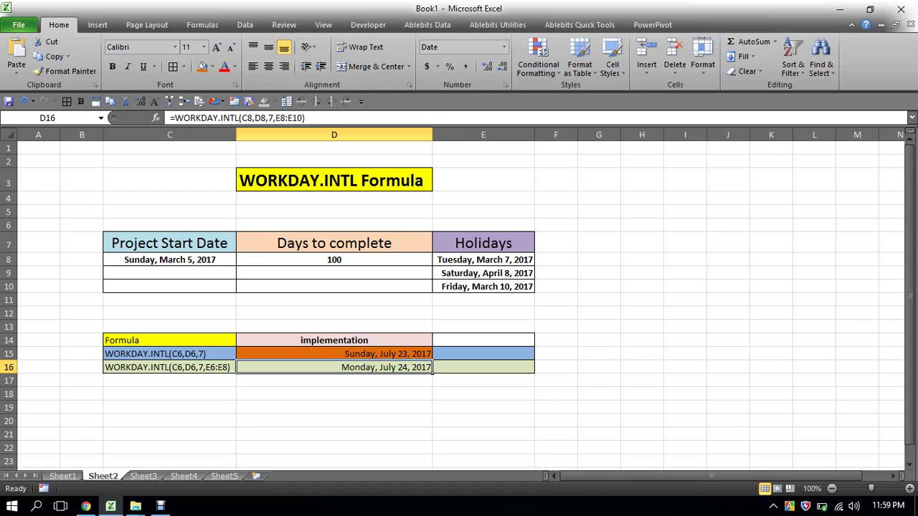
click(212, 66)
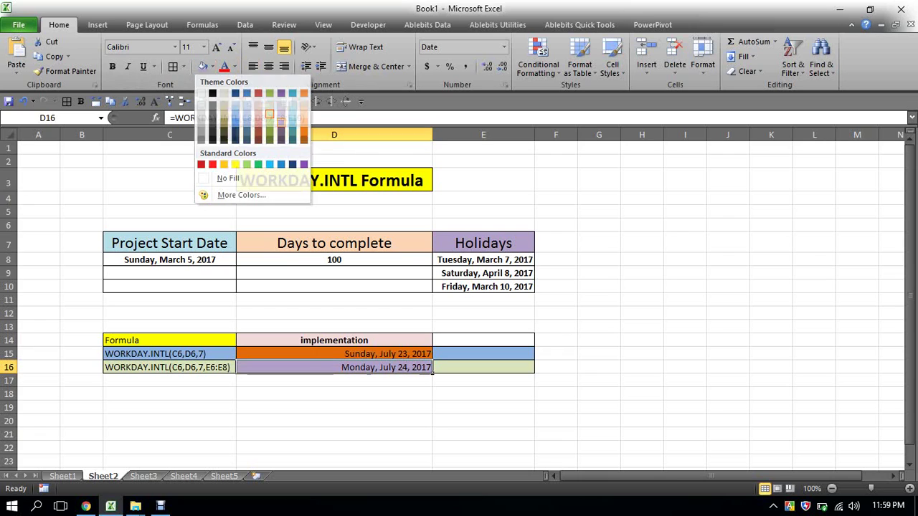
click(280, 122)
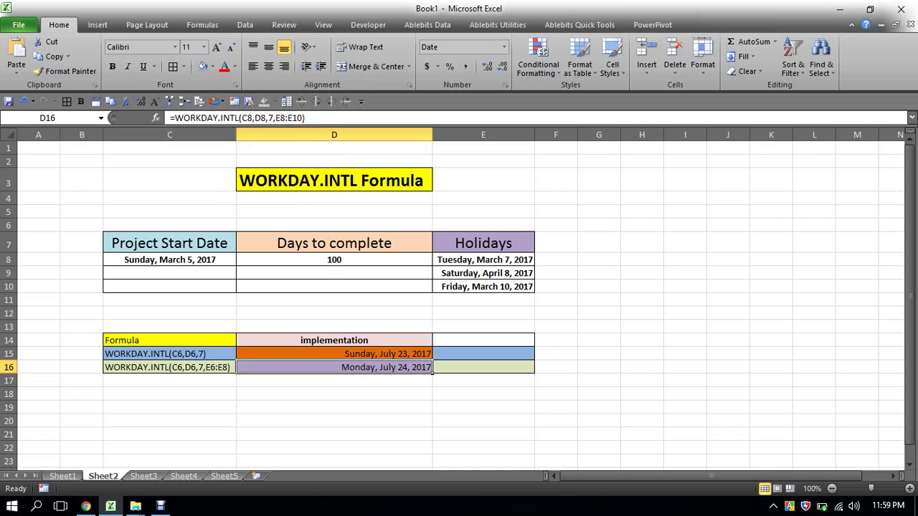
Fill holiday cell E8 (March 7, 2017) with Orange, Accent 6, Lighter 40%.
drag(484, 259, 534, 290)
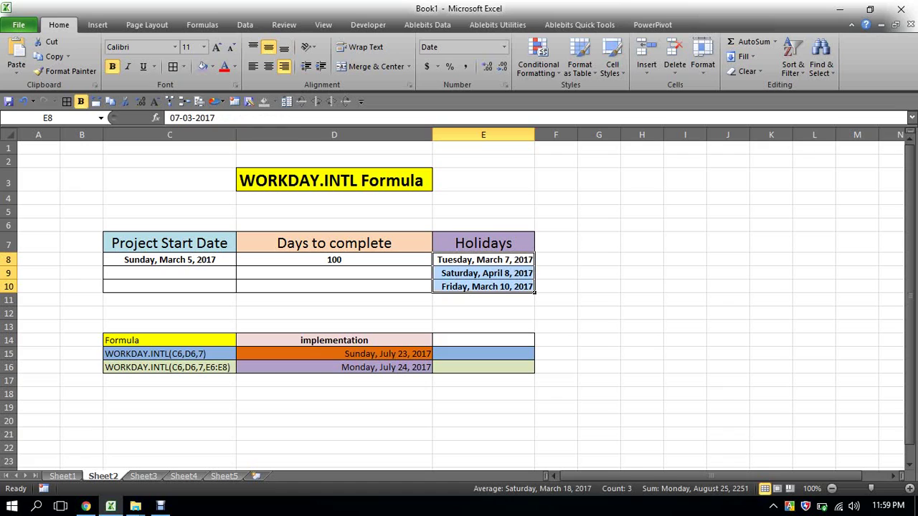
click(533, 275)
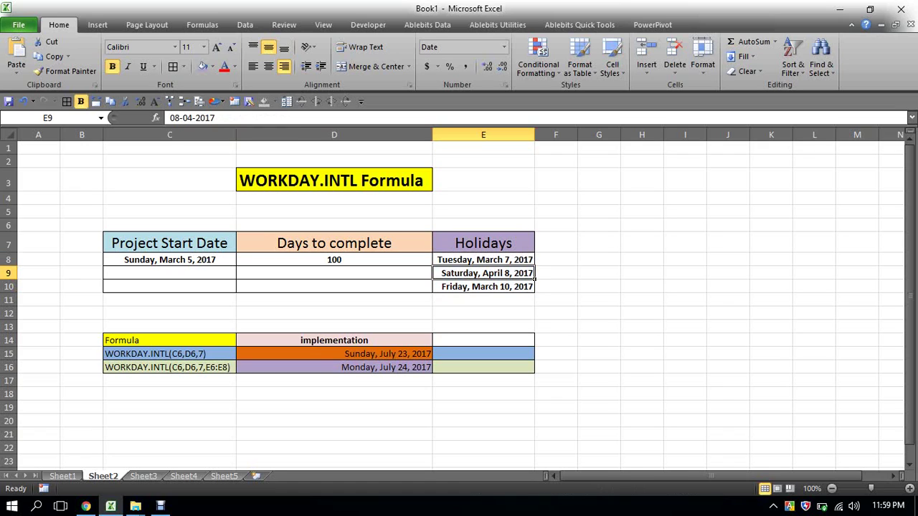
drag(487, 286, 487, 273)
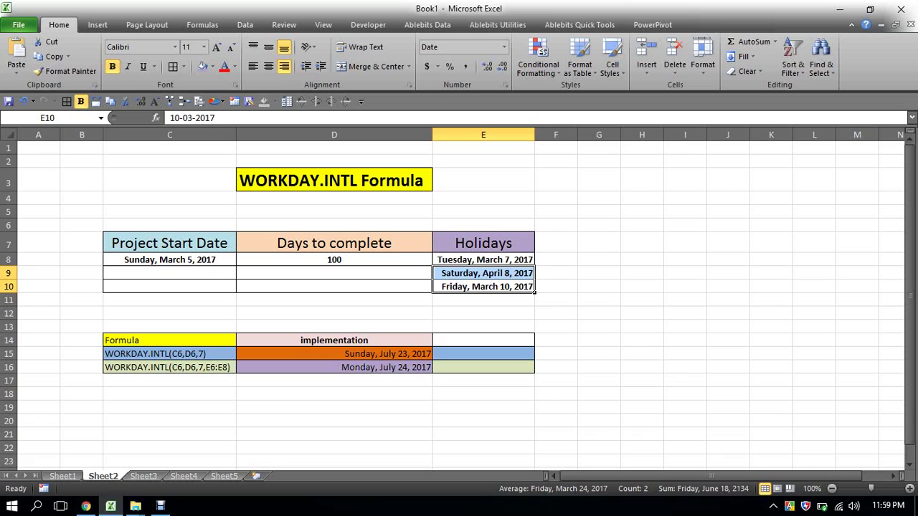
click(483, 260)
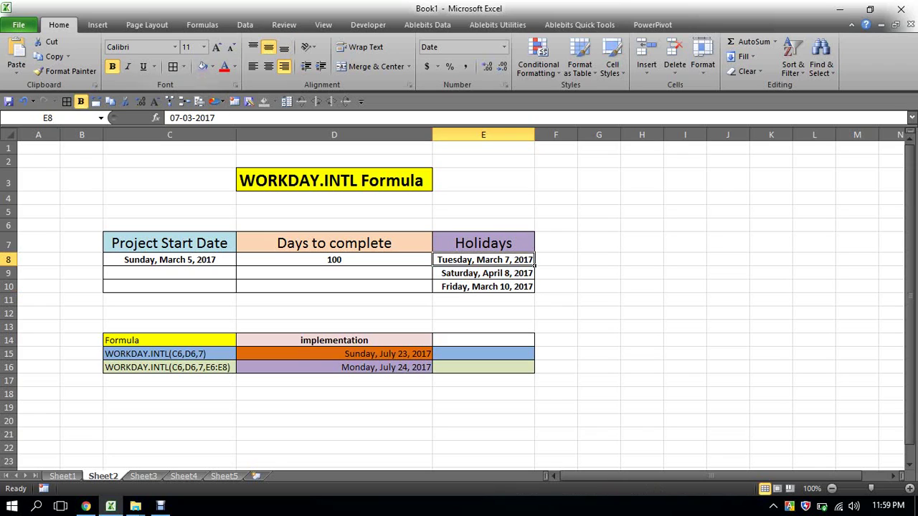
click(212, 67)
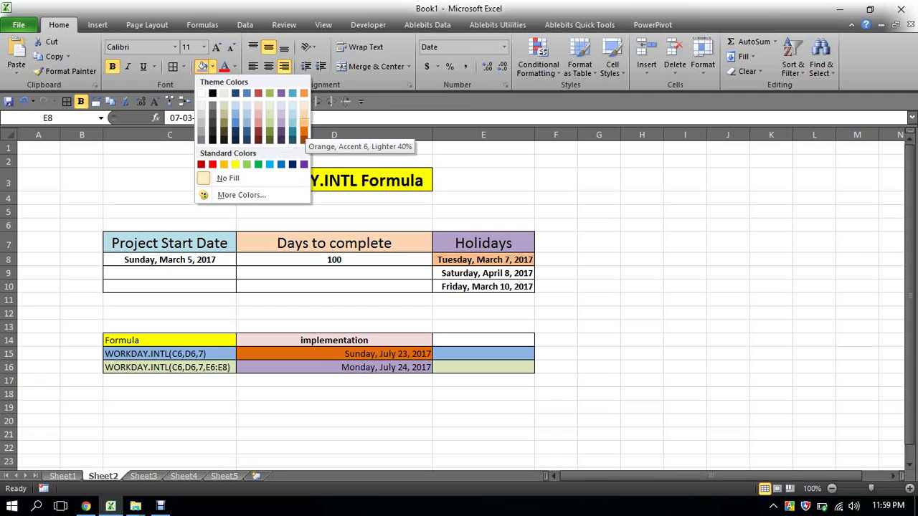
click(303, 120)
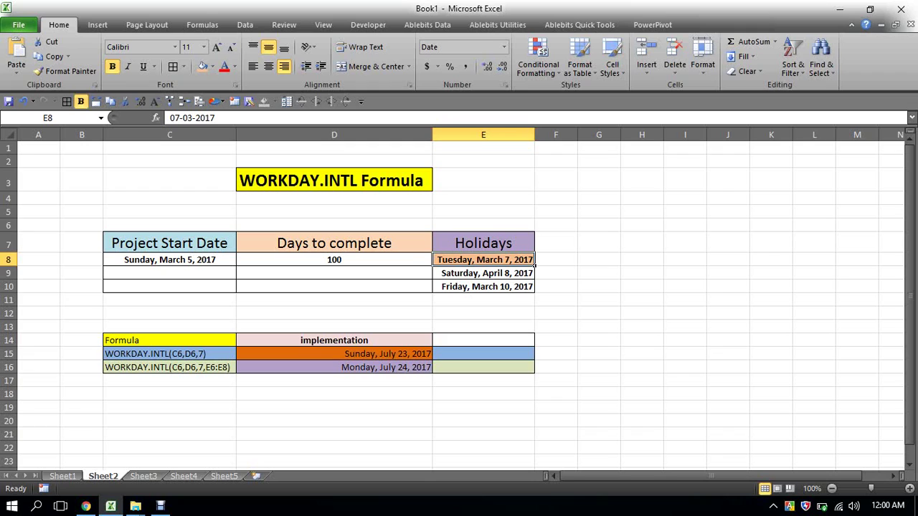
click(334, 367)
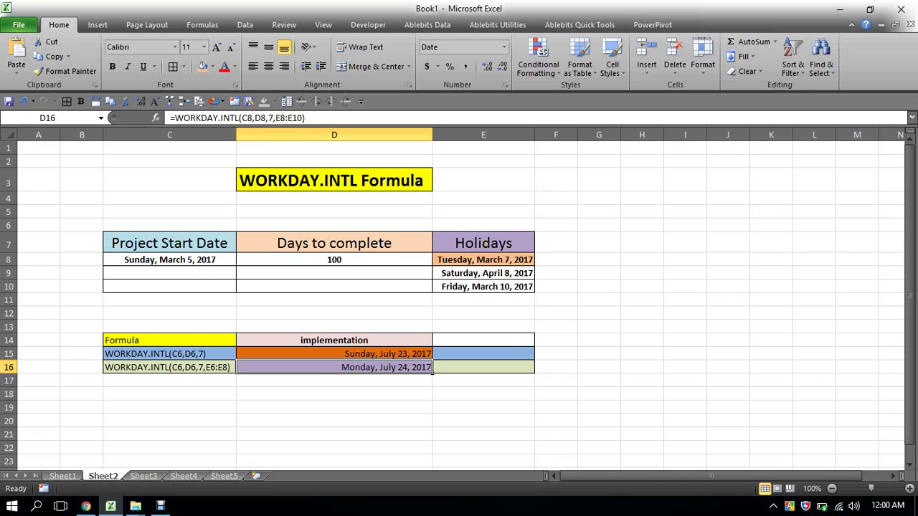
click(160, 507)
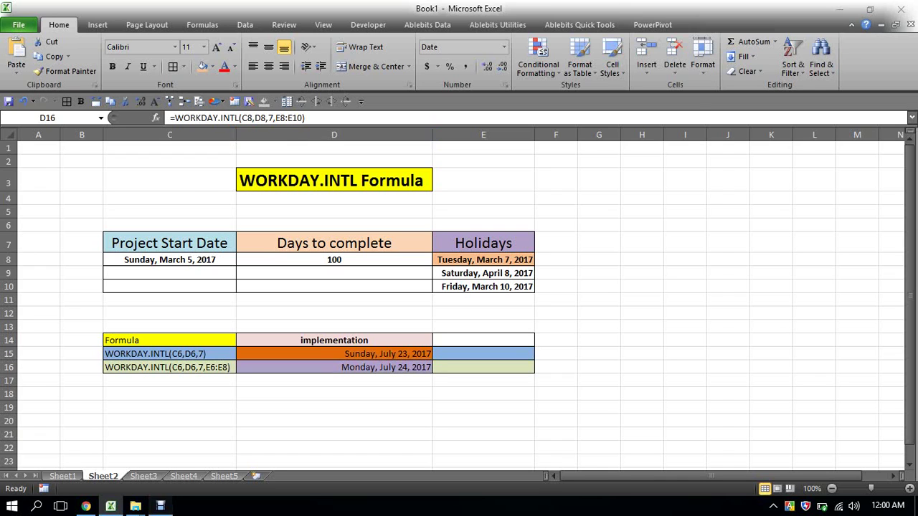